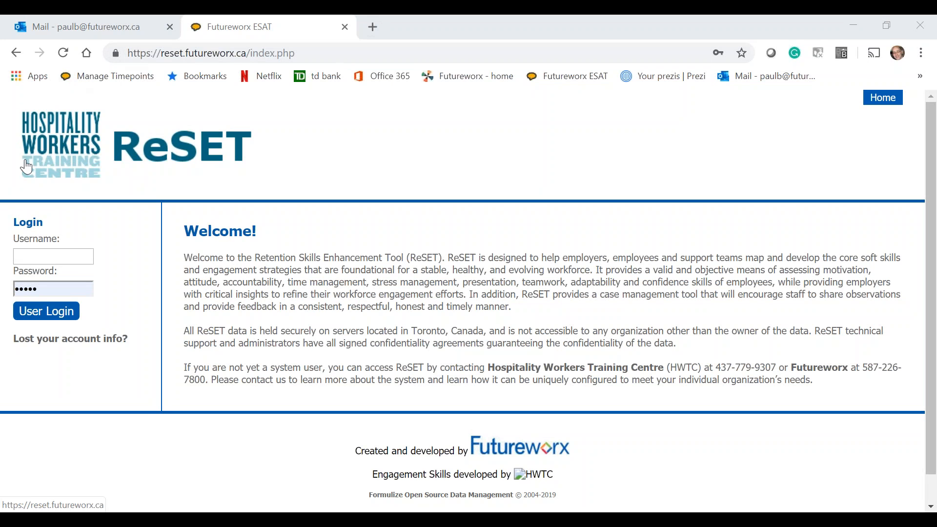
- Log in to the ReSET site as VideoSM using the saved password
{"action": "left_click", "coordinate": [36, 255]}
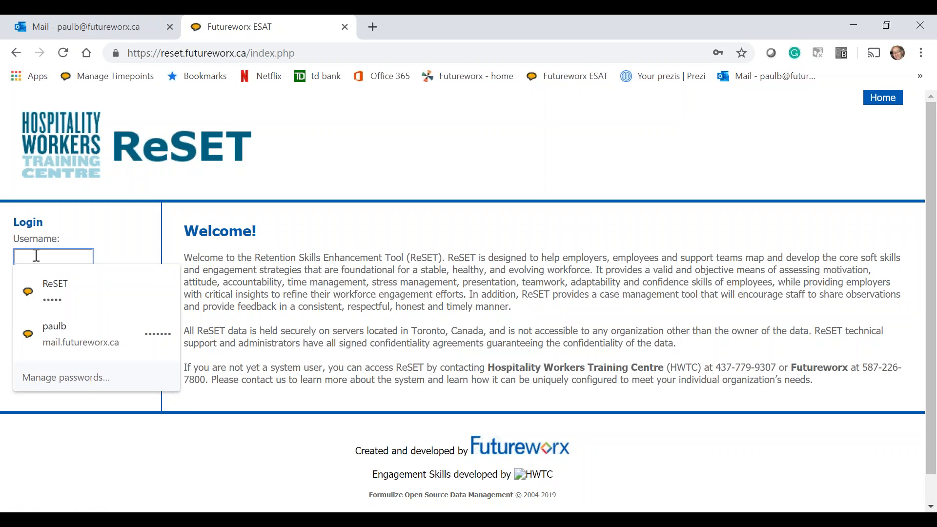
{"action": "type", "text": "Vi"}
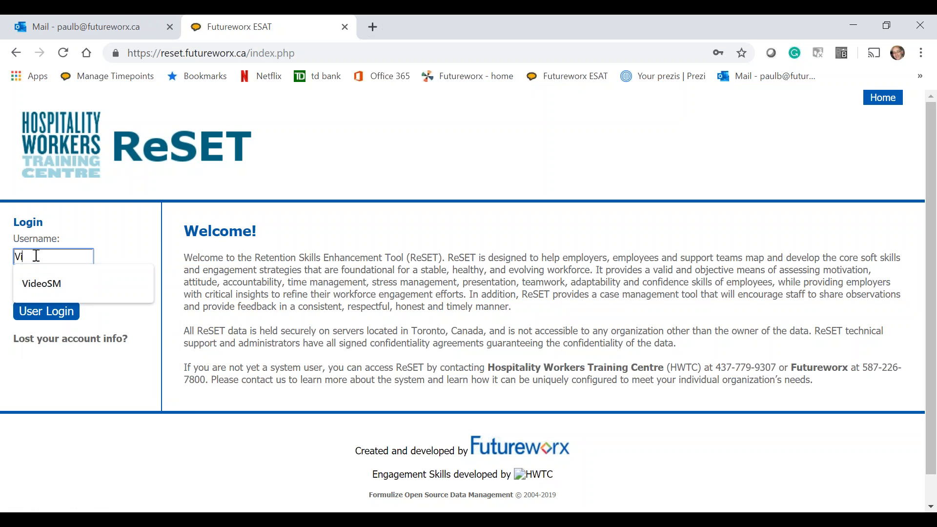
{"action": "type", "text": "deoSM"}
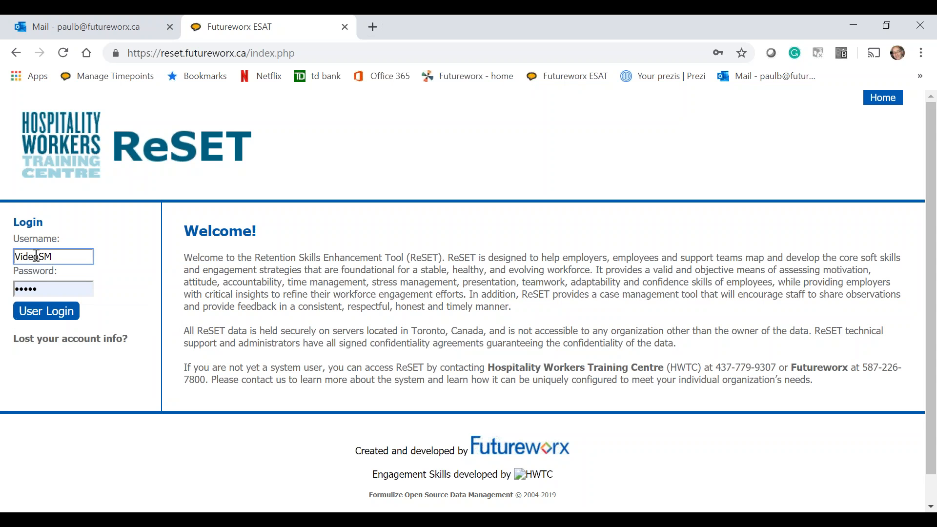
{"action": "key", "text": "Return"}
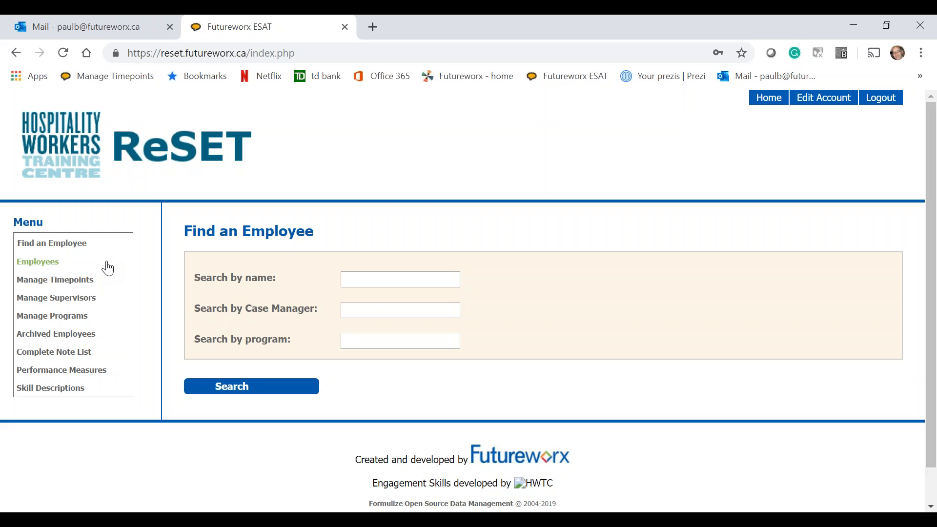
- Start a new program from the program list and name it "Engagement Program"
{"action": "left_click", "coordinate": [68, 323]}
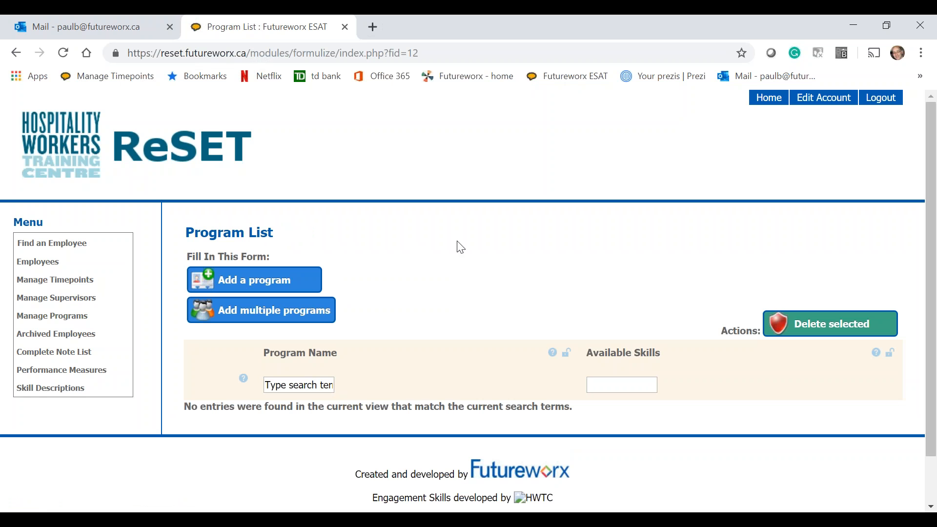
{"action": "left_click", "coordinate": [250, 281]}
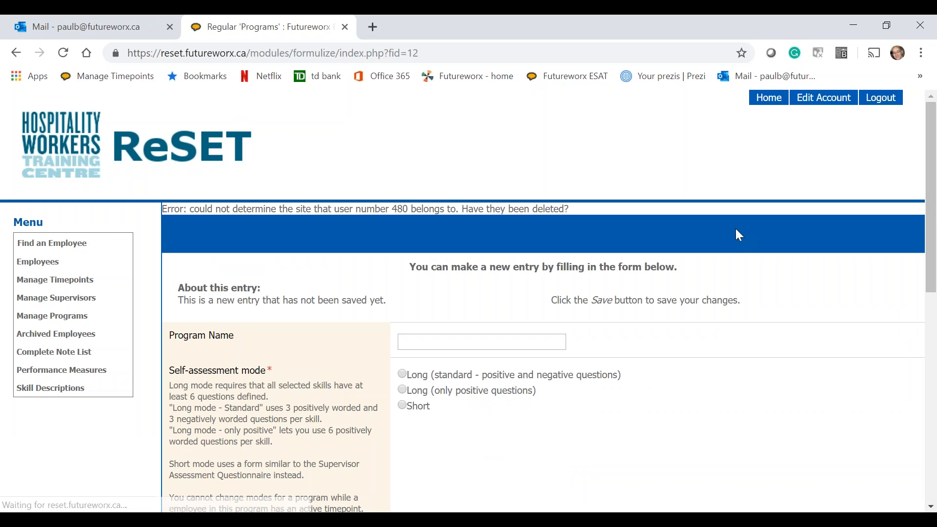
{"action": "left_click_drag", "start_coordinate": [928, 188], "coordinate": [916, 247]}
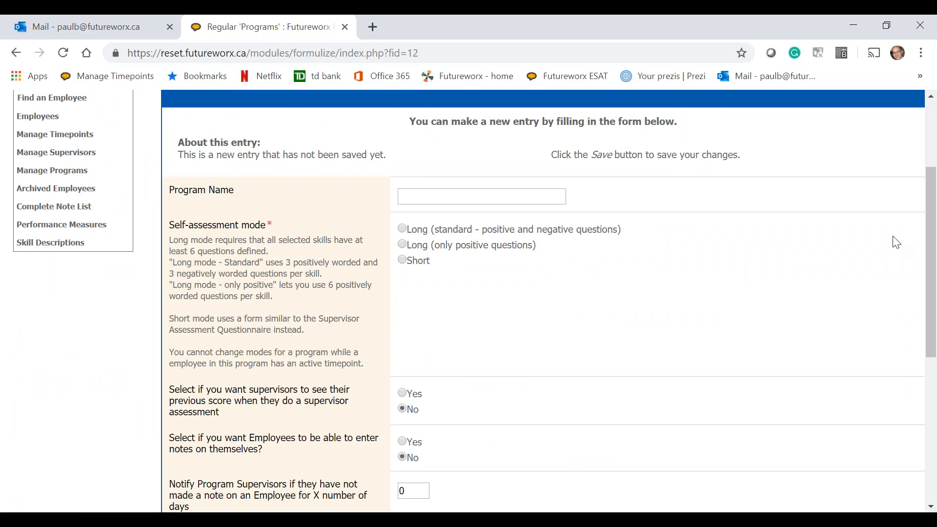
{"action": "left_click", "coordinate": [411, 197]}
{"action": "left_click", "coordinate": [411, 198]}
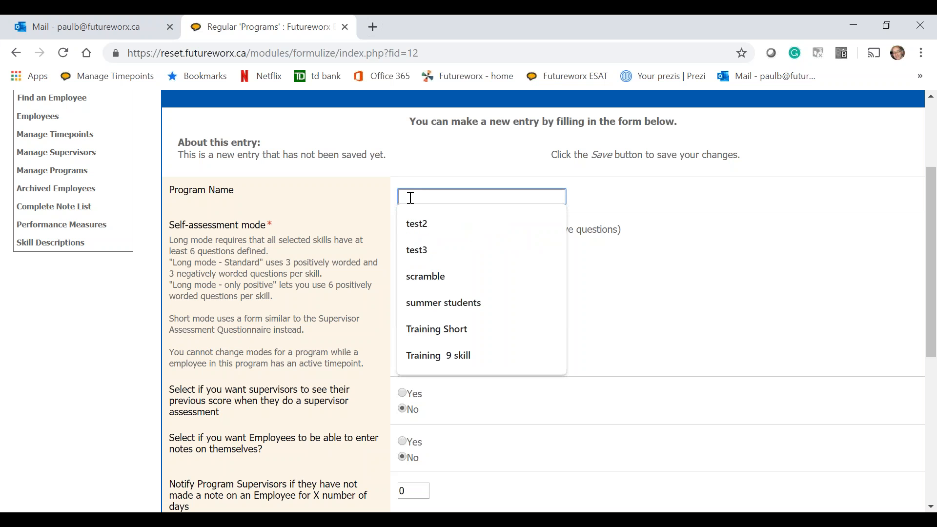
{"action": "type", "text": "Engagement Program"}
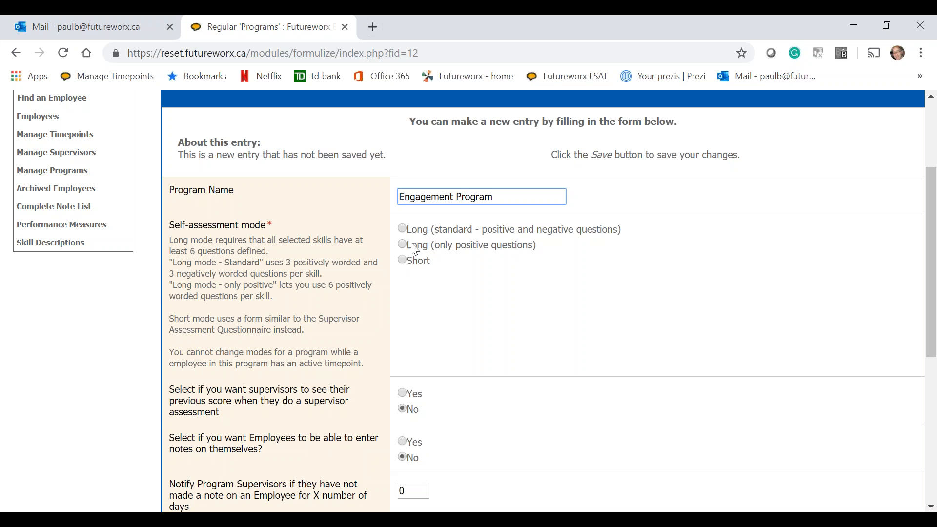
- Set the self-assessment mode to Short and include the Comp and Benefits, Work Cond., Pride and Support engagement skills
{"action": "left_click", "coordinate": [402, 260]}
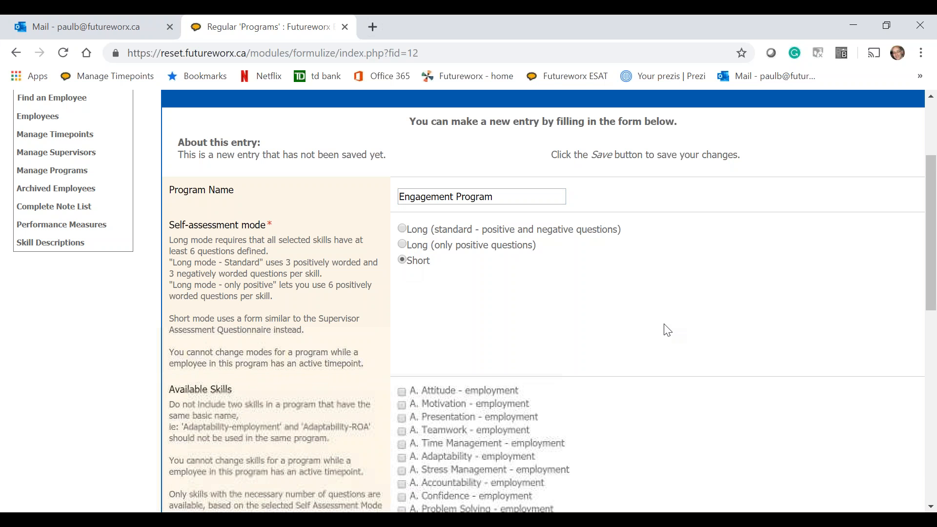
{"action": "scroll", "coordinate": [667, 329], "scroll_direction": "down", "scroll_amount": 2}
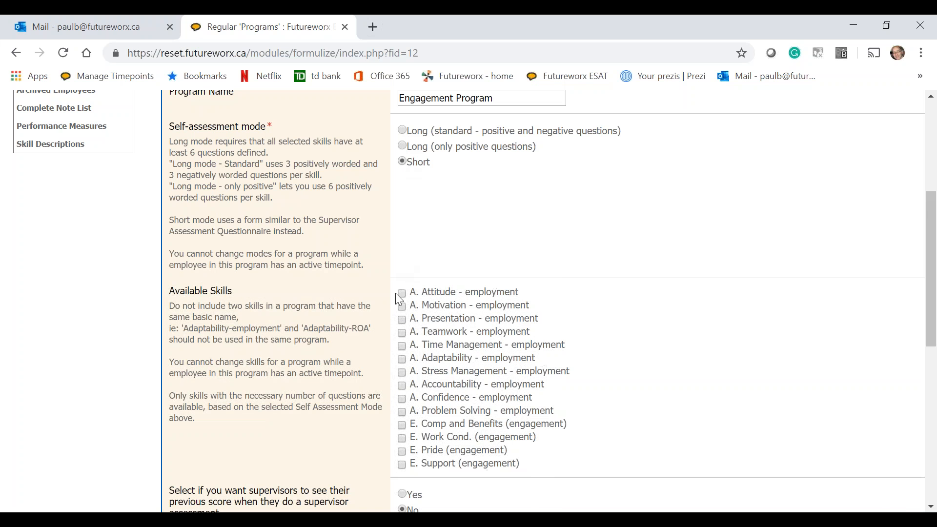
{"action": "left_click", "coordinate": [402, 425]}
{"action": "left_click", "coordinate": [402, 438]}
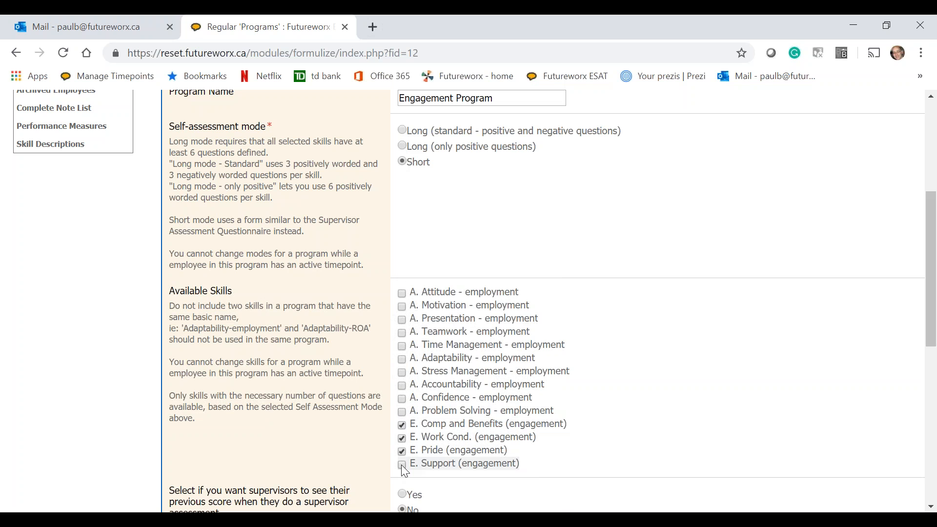
- Allow employees to enter notes on themselves and notify program supervisors after 7 days without a note
{"action": "scroll", "coordinate": [405, 471], "scroll_direction": "down", "scroll_amount": 5}
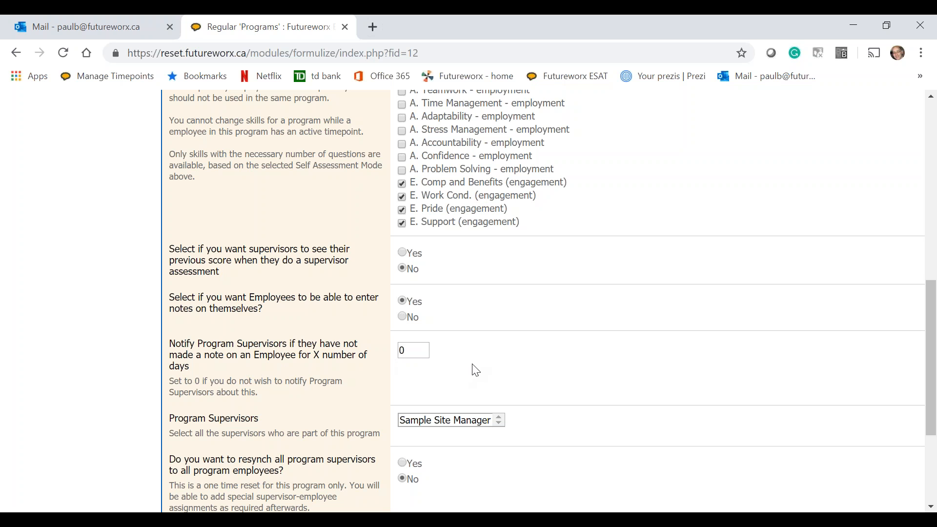
{"action": "left_click", "coordinate": [411, 351]}
{"action": "key", "text": "BackSpace"}
{"action": "type", "text": "7"}
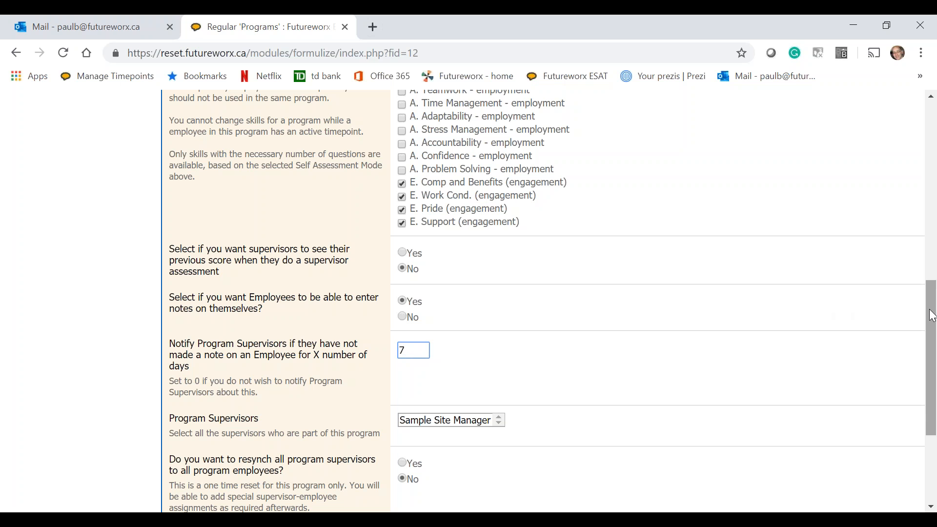
- Assign Sample Site Manager as the Engagement Program's supervisor and save the program
{"action": "scroll", "coordinate": [932, 315], "scroll_direction": "down", "scroll_amount": 4}
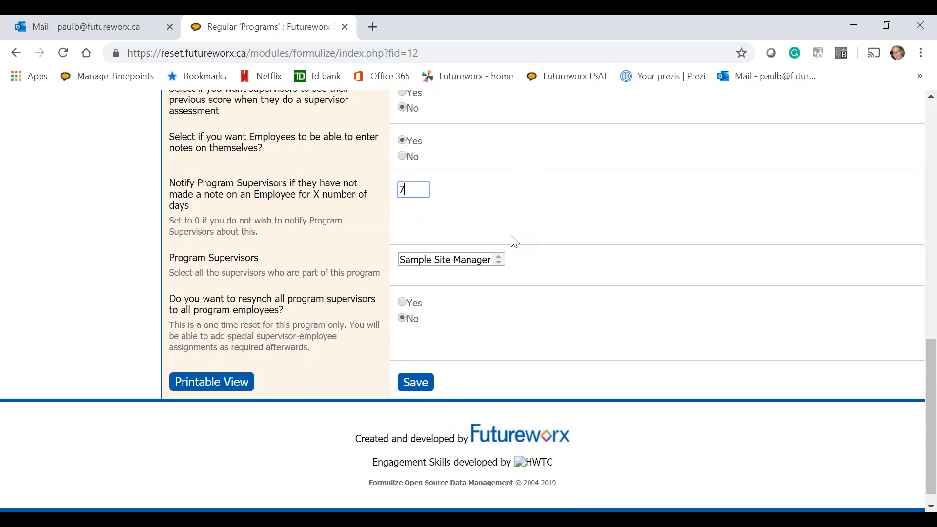
{"action": "left_click", "coordinate": [499, 262]}
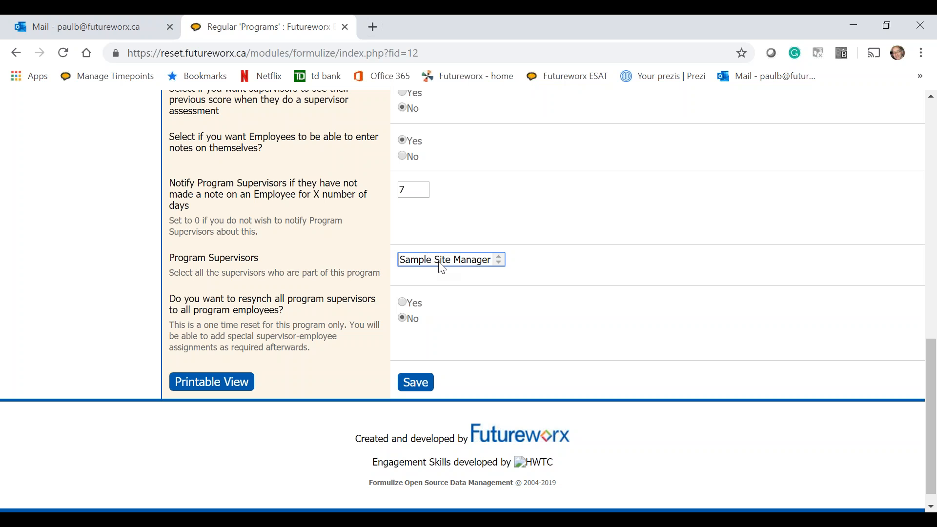
{"action": "left_click", "coordinate": [452, 262]}
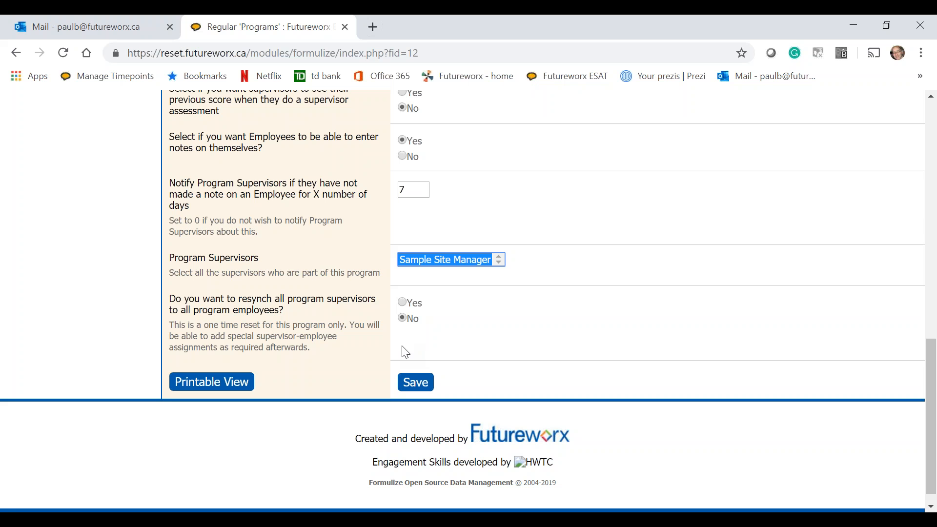
{"action": "left_click", "coordinate": [415, 381]}
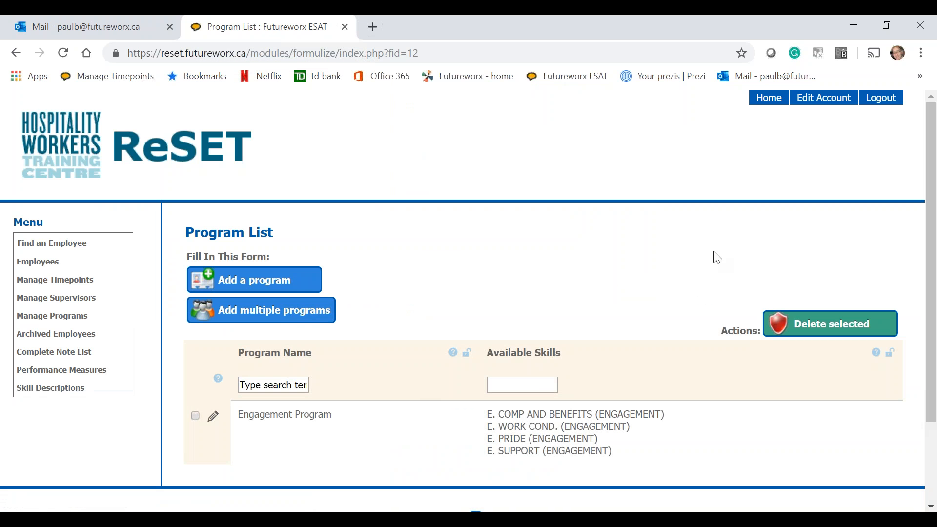
- Start a second program and name it "Skills Assessment Program"
{"action": "left_click_drag", "start_coordinate": [934, 206], "coordinate": [930, 247]}
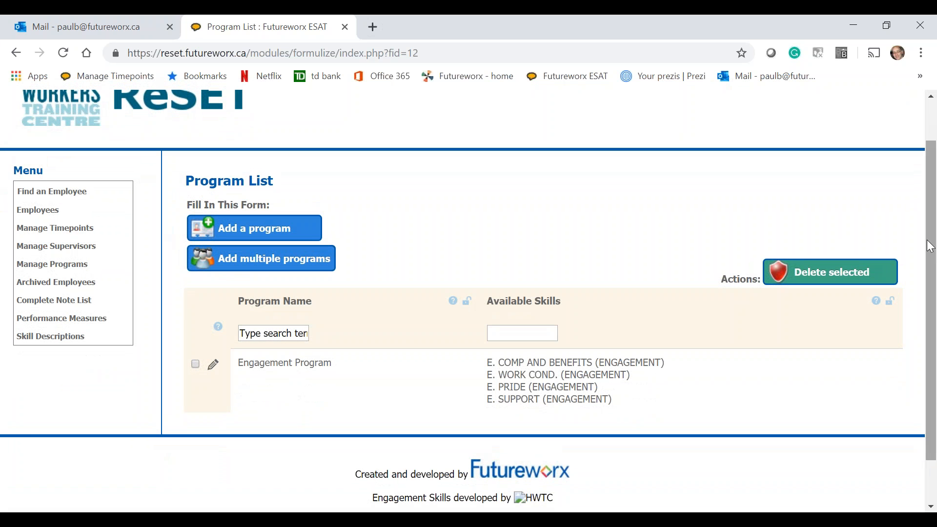
{"action": "left_click", "coordinate": [233, 229]}
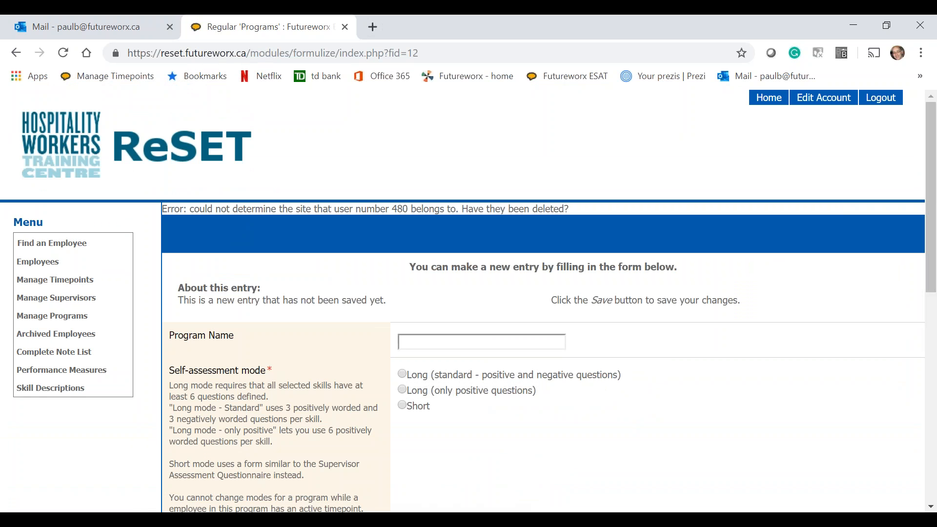
{"action": "left_click", "coordinate": [443, 344]}
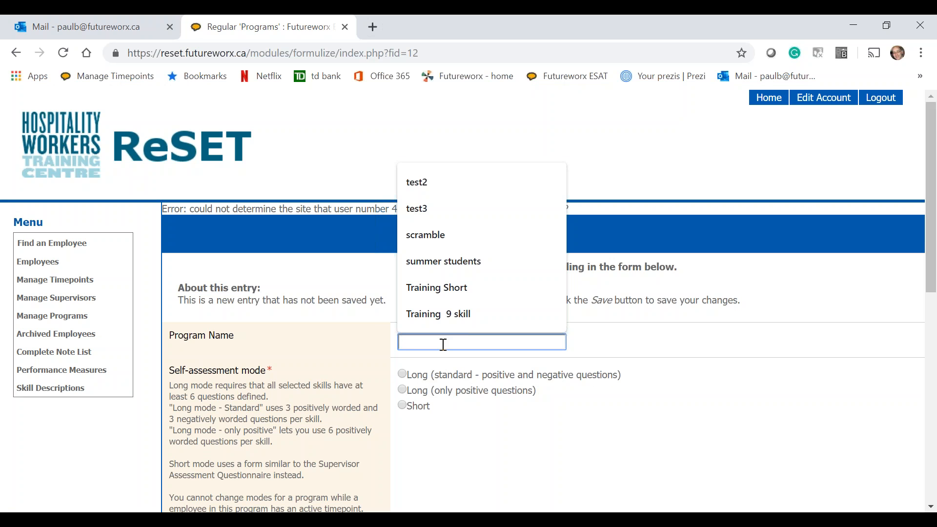
{"action": "type", "text": "skills Assessment Program"}
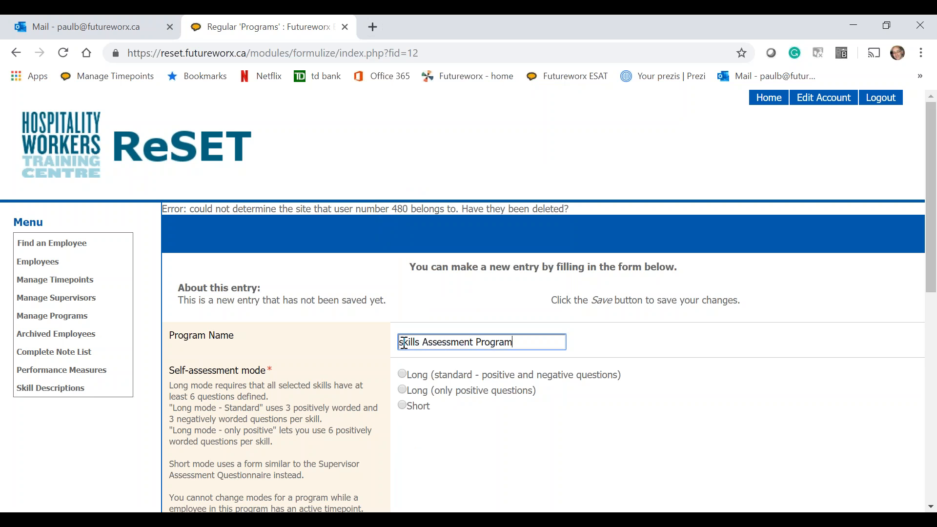
{"action": "type", "text": "S"}
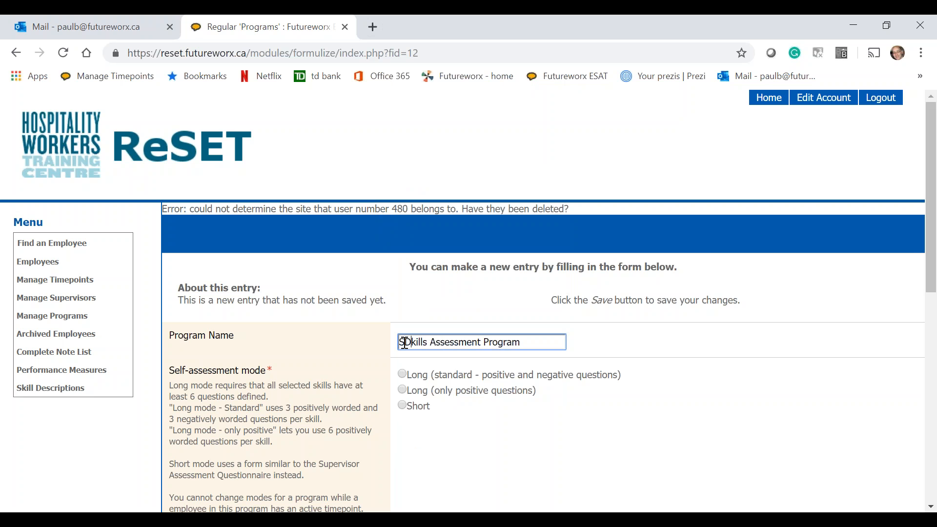
- Choose the long standard self-assessment mode and include the Attitude, Motivation, Presentation and Teamwork employment skills
{"action": "left_click", "coordinate": [404, 380]}
{"action": "scroll", "coordinate": [404, 380], "scroll_direction": "down", "scroll_amount": 5}
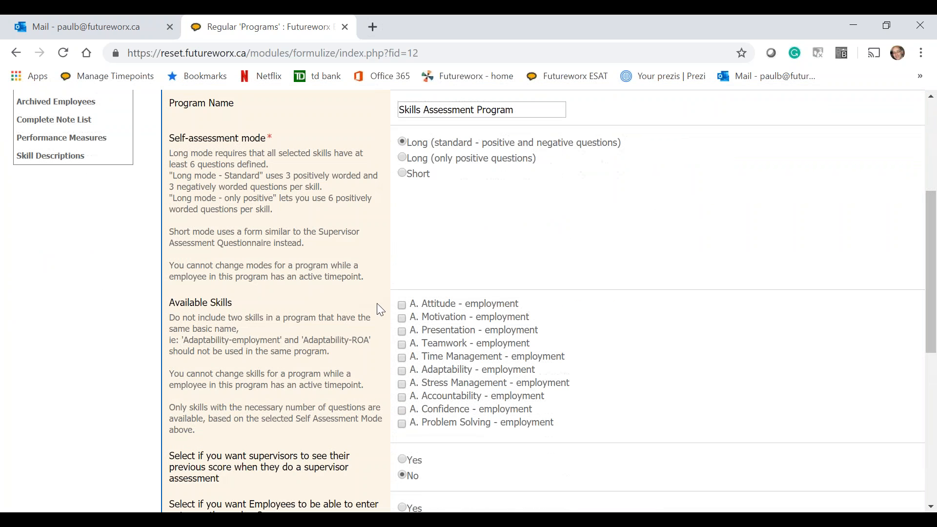
{"action": "left_click", "coordinate": [399, 305]}
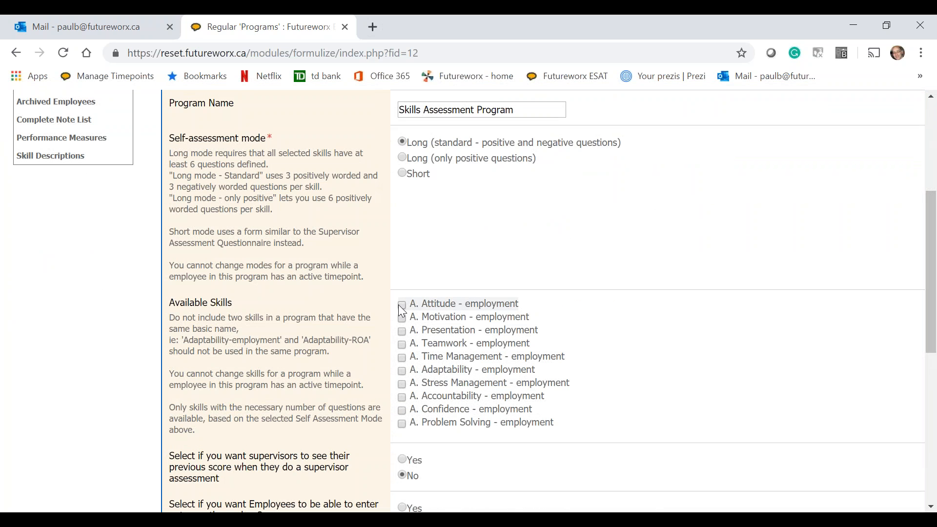
{"action": "left_click", "coordinate": [402, 331]}
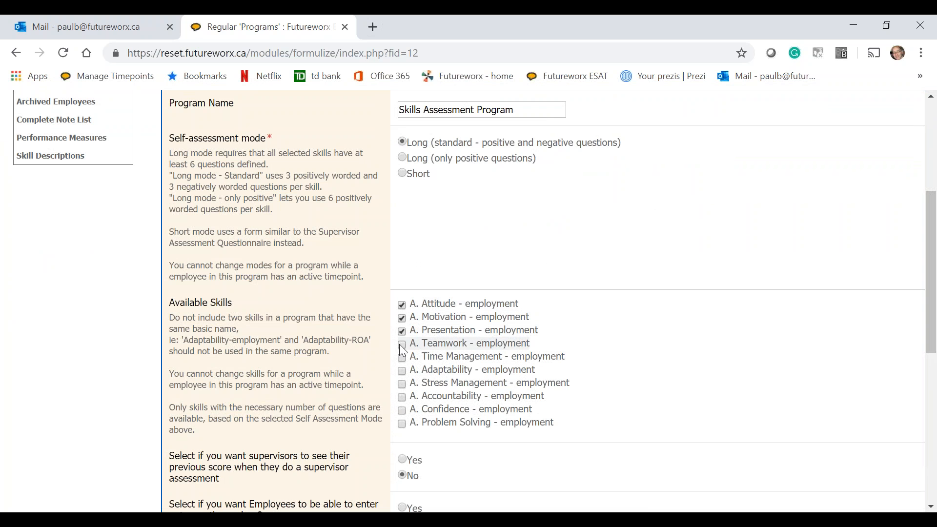
- Let supervisors see their previous score and set the missing-note notification to 7 days
{"action": "scroll", "coordinate": [402, 347], "scroll_direction": "down", "scroll_amount": 3}
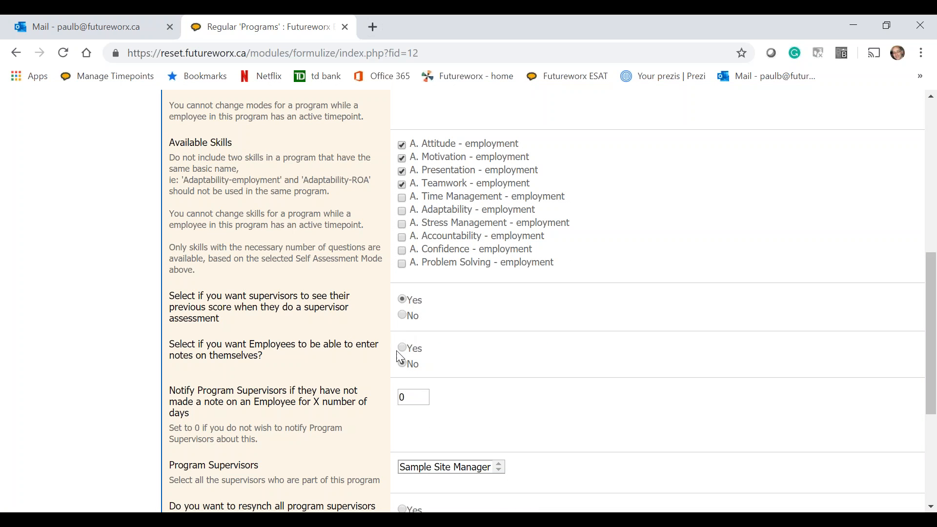
{"action": "left_click", "coordinate": [406, 396]}
{"action": "key", "text": "BackSpace"}
{"action": "type", "text": "7"}
- Assign Sample Site Manager as the Skills Assessment Program's supervisor and save the program
{"action": "scroll", "coordinate": [406, 396], "scroll_direction": "down", "scroll_amount": 3}
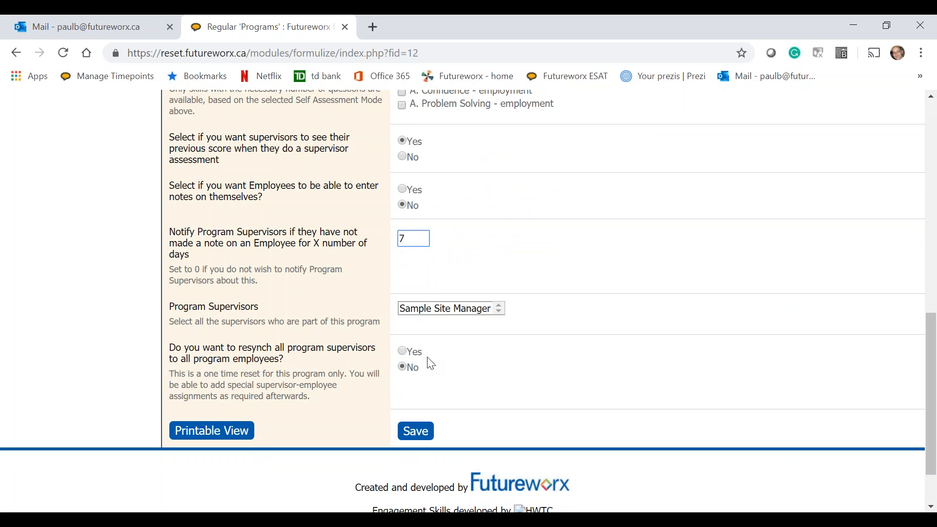
{"action": "left_click", "coordinate": [444, 312]}
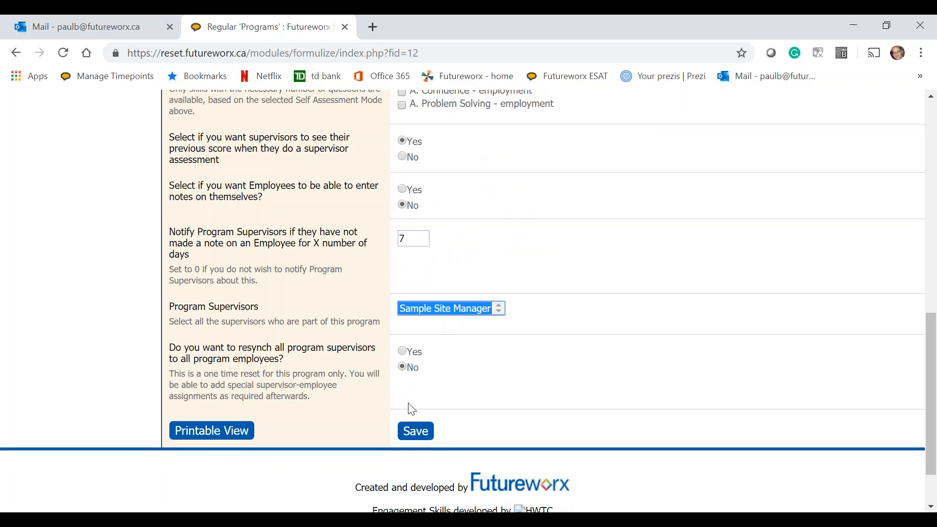
{"action": "left_click", "coordinate": [415, 432]}
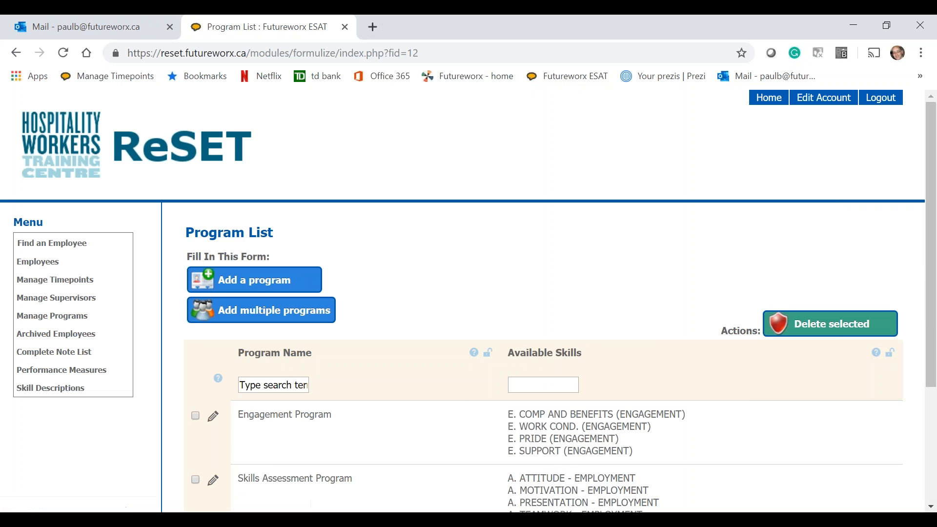
{"action": "scroll", "coordinate": [406, 404], "scroll_direction": "down", "scroll_amount": 3}
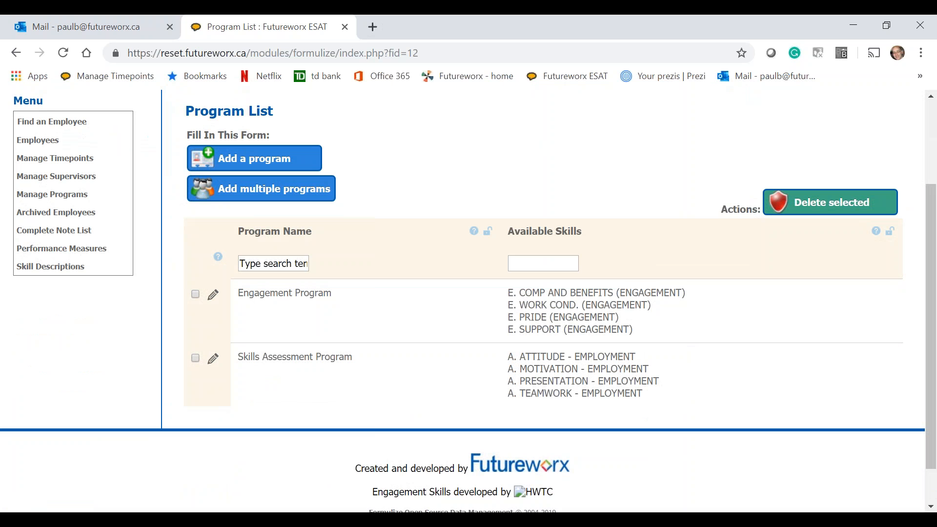
- Open supervisor management and enter the username and account password for a new supervisor account
{"action": "left_click", "coordinate": [67, 180]}
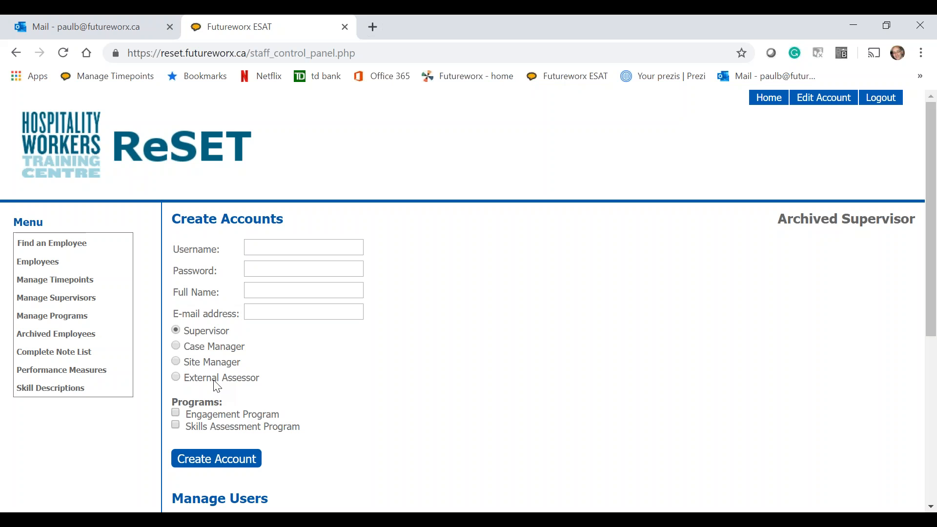
{"action": "left_click", "coordinate": [261, 246]}
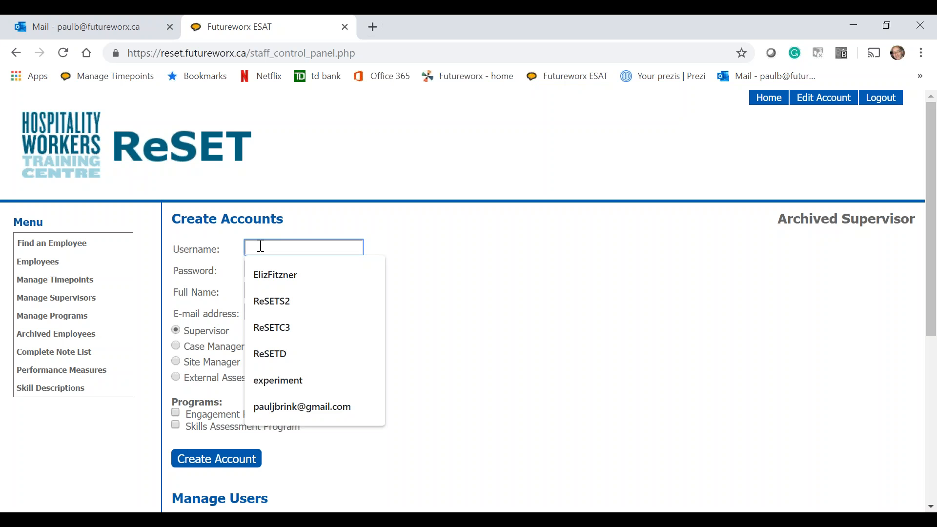
{"action": "type", "text": "Fre"}
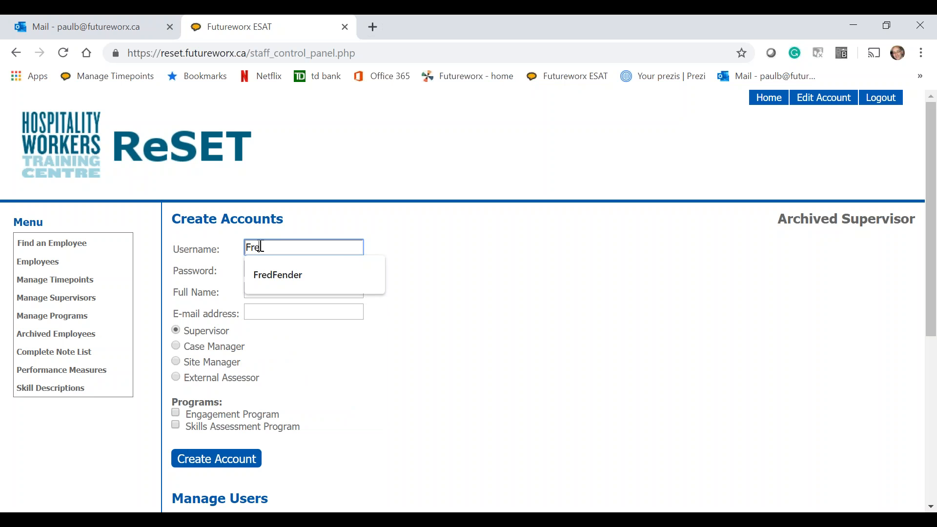
{"action": "type", "text": "dF"}
{"action": "left_click", "coordinate": [243, 277]}
{"action": "left_click", "coordinate": [253, 268]}
{"action": "type", "text": "Re"}
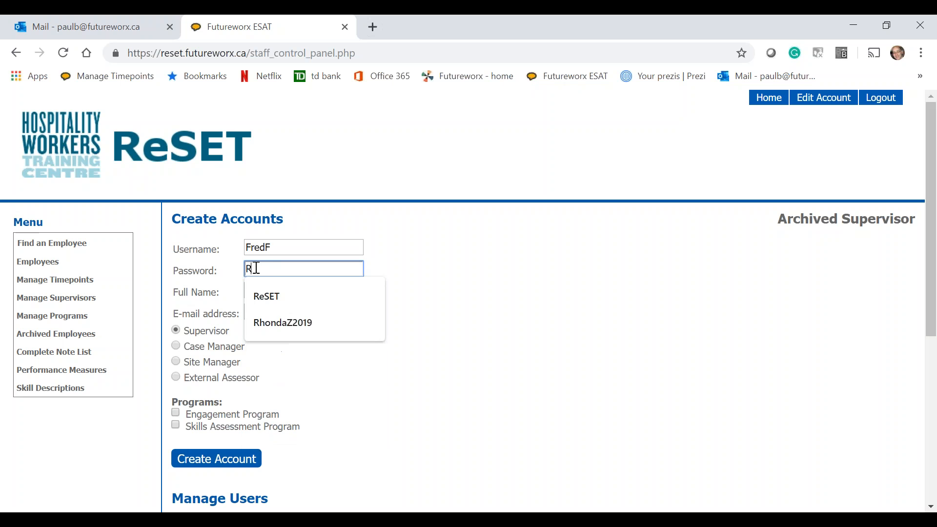
{"action": "type", "text": "SET"}
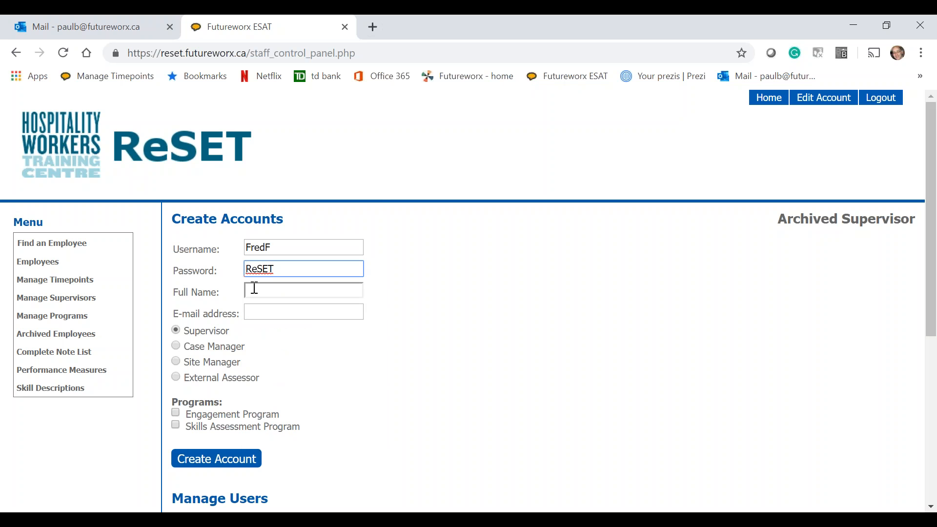
- Enter the new account holder's full name and e-mail address in the account creation form
{"action": "left_click", "coordinate": [254, 288]}
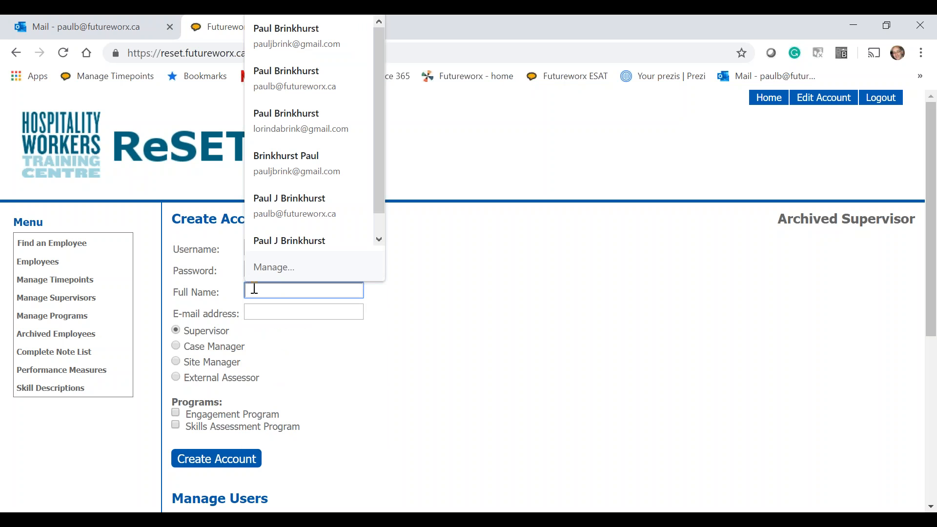
{"action": "type", "text": "R"}
{"action": "key", "text": "BackSpace"}
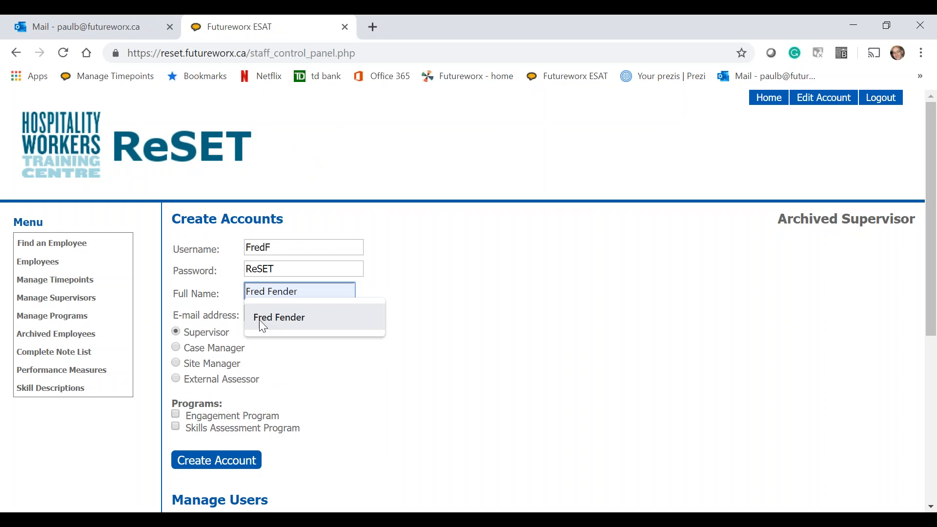
{"action": "left_click", "coordinate": [260, 321]}
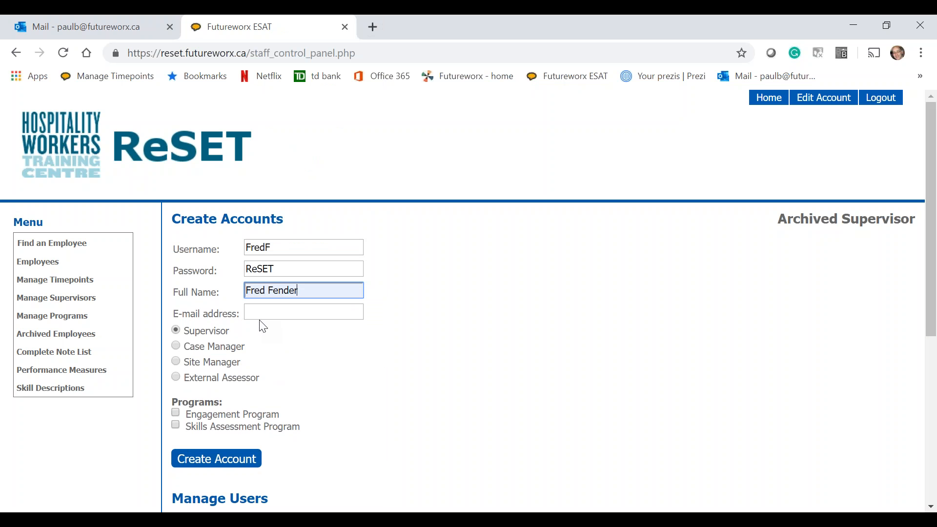
{"action": "left_click", "coordinate": [265, 309]}
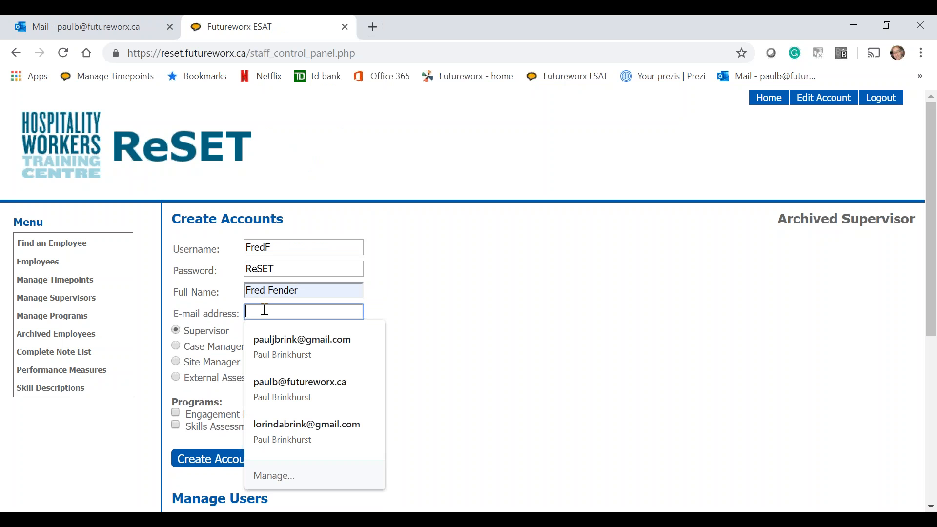
{"action": "type", "text": "ff"}
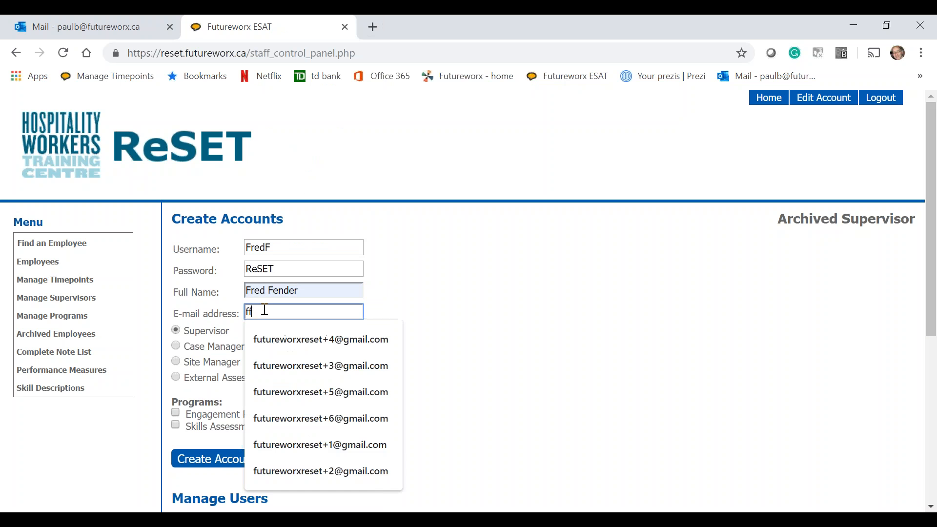
{"action": "type", "text": "@futur"}
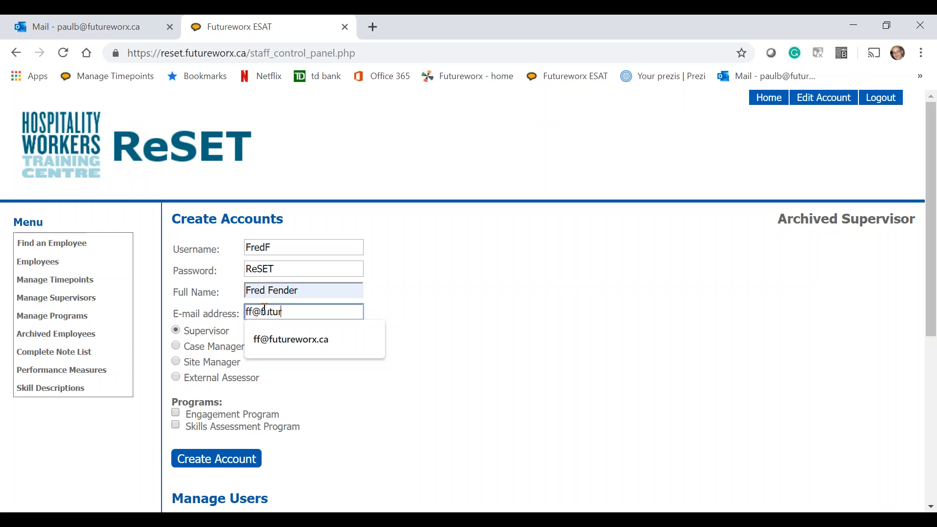
{"action": "type", "text": "eworx.xx"}
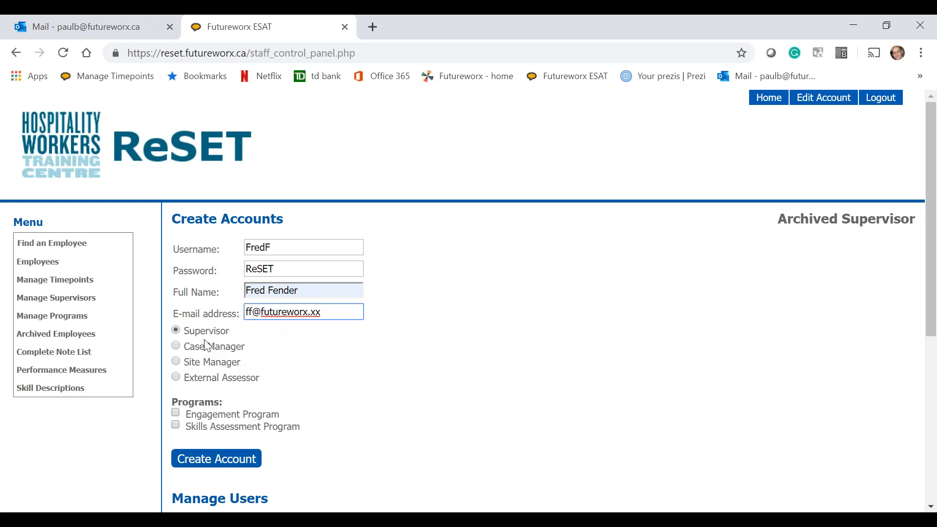
- Make the account a Case Manager for the Engagement Program and Skills Assessment Program and try to create it
{"action": "left_click", "coordinate": [176, 345]}
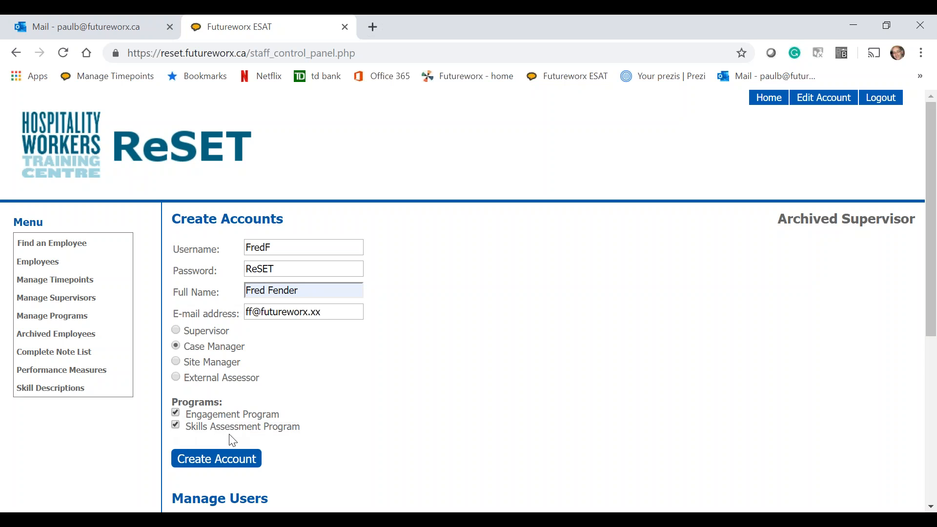
{"action": "left_click", "coordinate": [213, 462]}
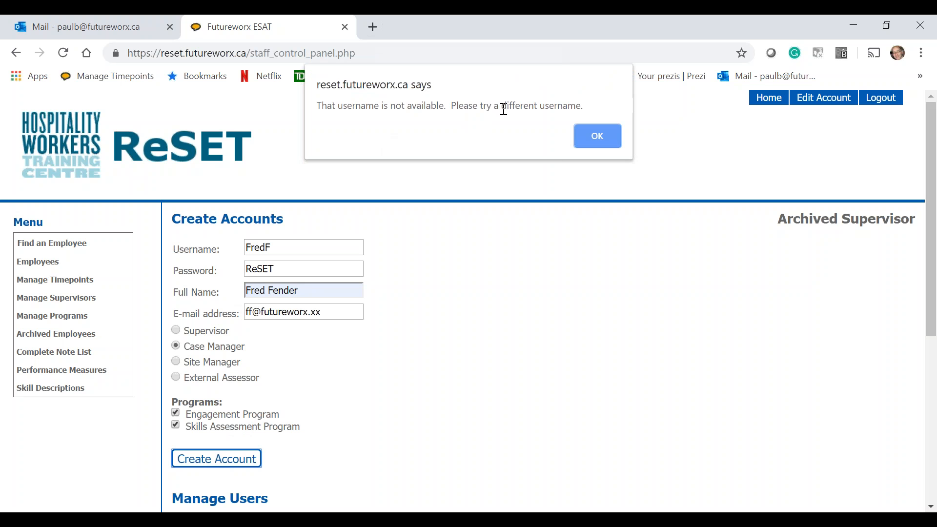
{"action": "left_click", "coordinate": [586, 139]}
- Enter a different username, append 2 to the full name, and create the Case Manager account
{"action": "left_click", "coordinate": [278, 242]}
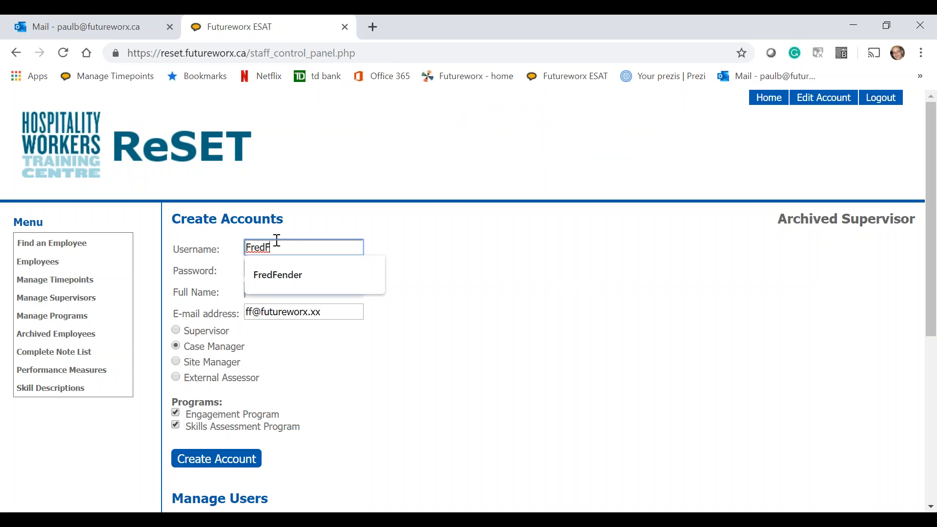
{"action": "type", "text": "FredFe"}
{"action": "left_click", "coordinate": [434, 293]}
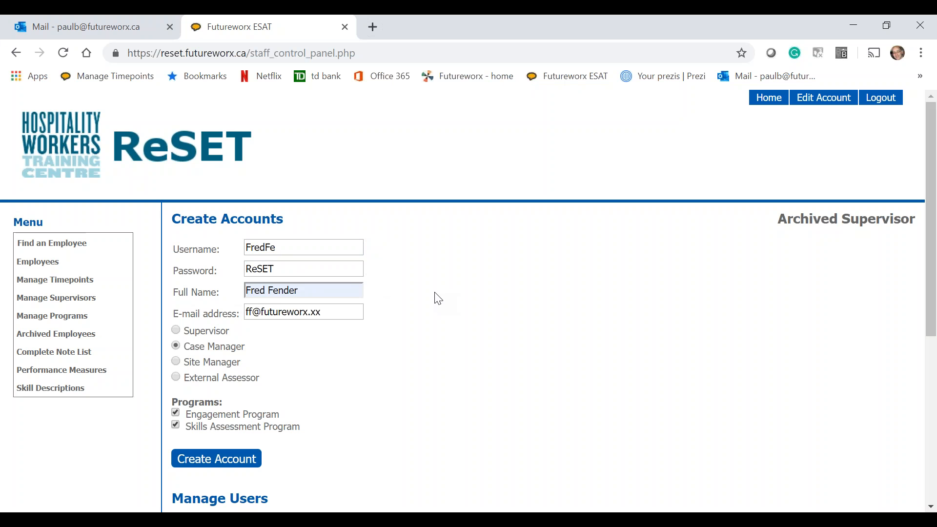
{"action": "left_click", "coordinate": [298, 293]}
{"action": "type", "text": "2"}
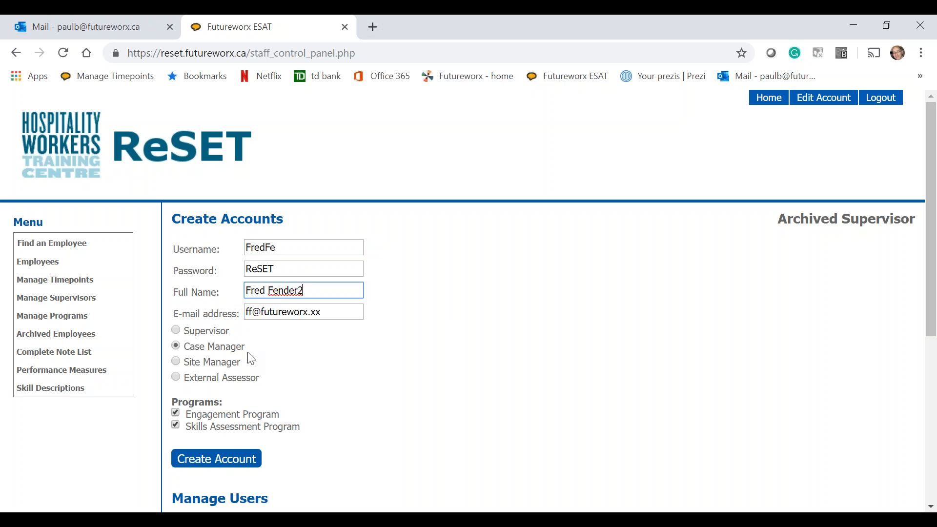
{"action": "left_click", "coordinate": [201, 462]}
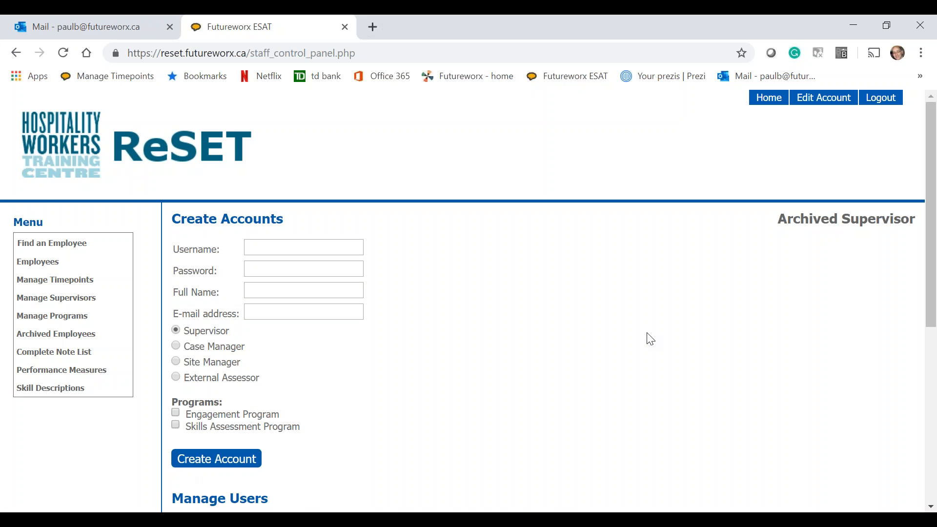
- View the new case manager's account details from the user list and return to the account creation page
{"action": "scroll", "coordinate": [648, 337], "scroll_direction": "down", "scroll_amount": 5}
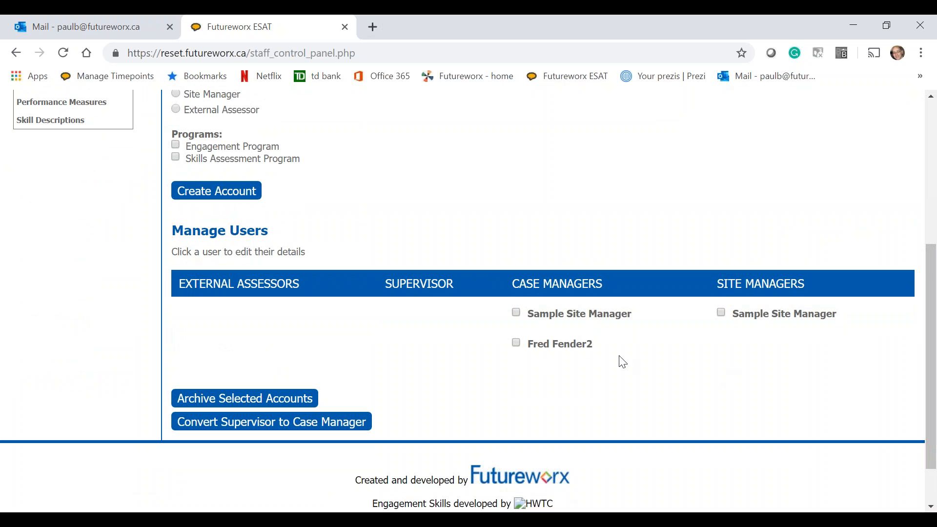
{"action": "left_click", "coordinate": [563, 350]}
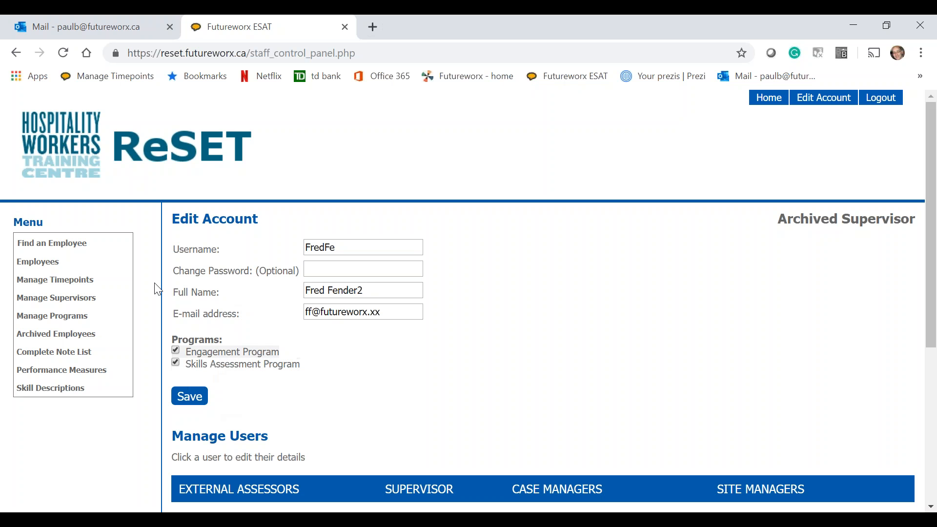
{"action": "left_click", "coordinate": [15, 54]}
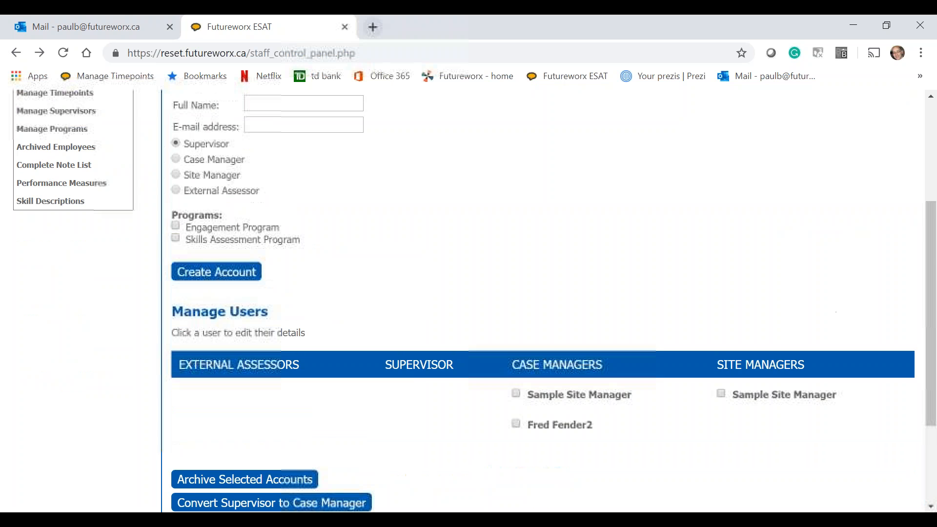
{"action": "scroll", "coordinate": [541, 301], "scroll_direction": "up", "scroll_amount": 1}
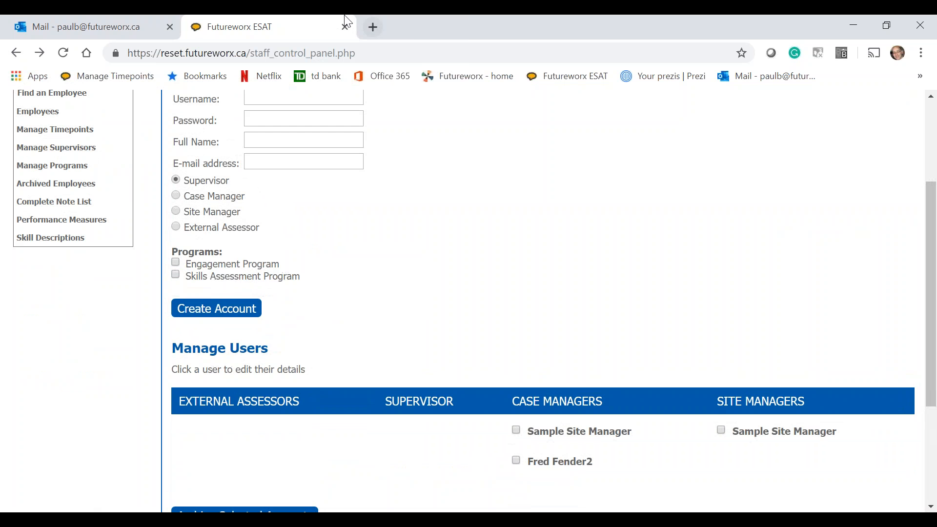
{"action": "scroll", "coordinate": [541, 301], "scroll_direction": "up", "scroll_amount": 1}
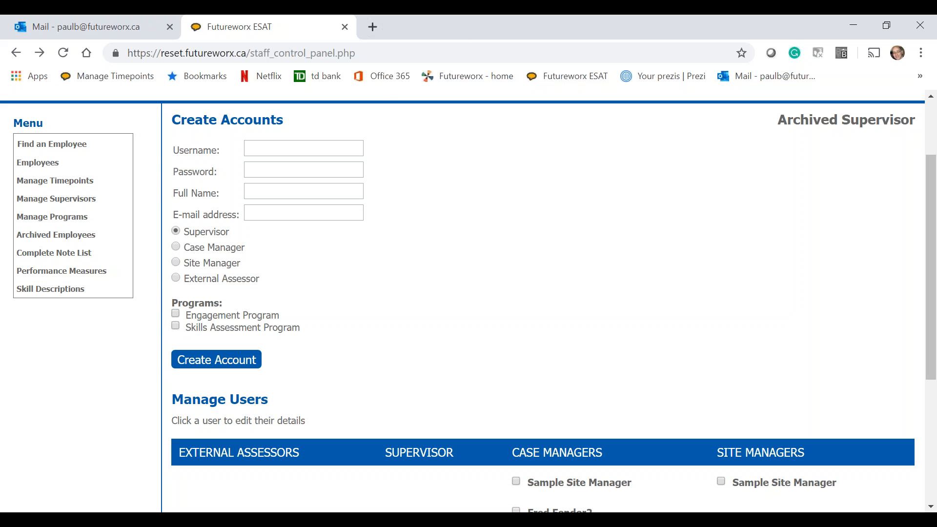